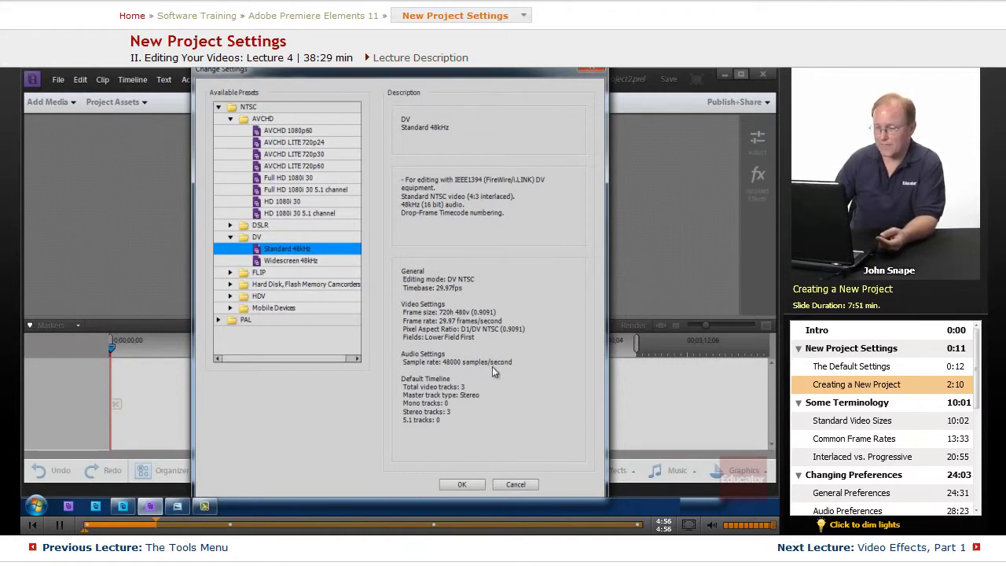
Confirm the NTSC DV Standard 48kHz preset and force it onto the Yesterday project.
click(472, 486)
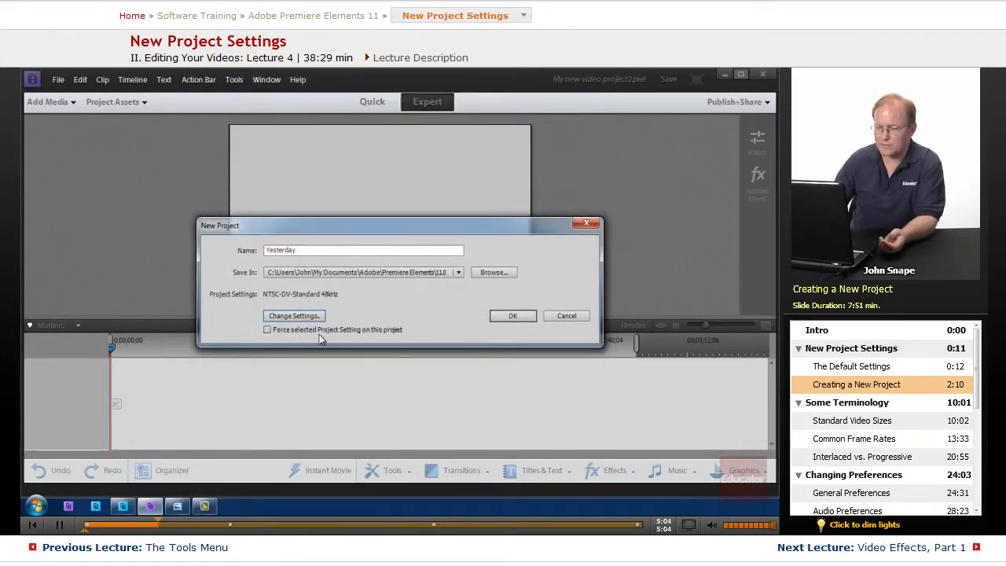
click(268, 331)
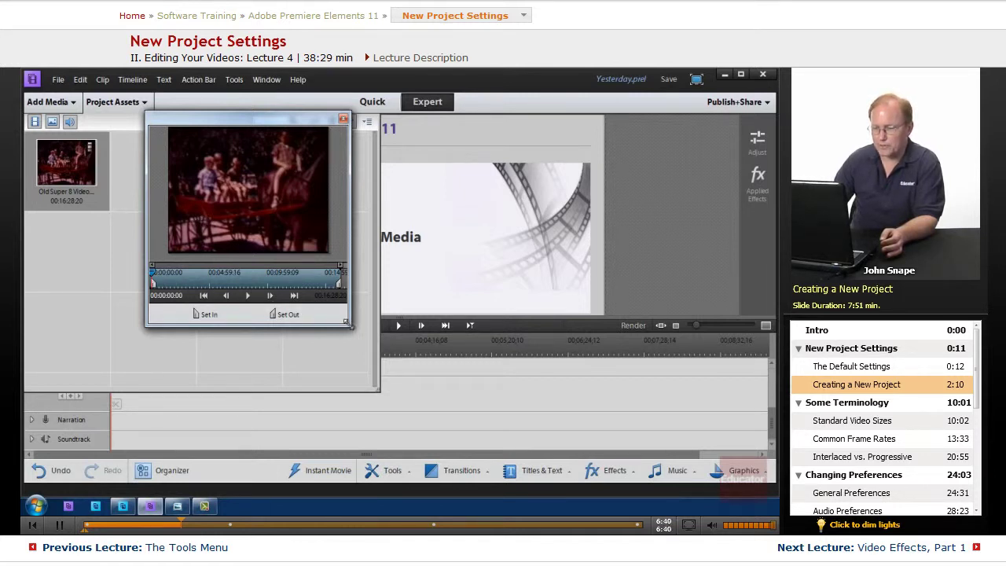
Enlarge the Old Super 8 Video clip monitor to a bigger preview.
drag(347, 324, 662, 447)
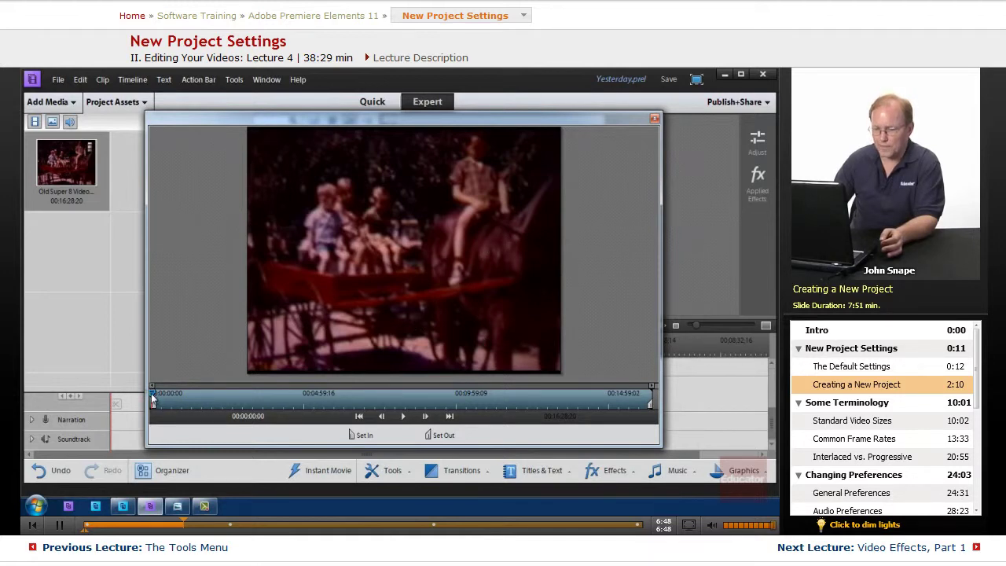
Scrub the Super 8 clip to the girl-in-a-hat scene, stepping to frame 00:13:32:07.
drag(154, 401, 575, 396)
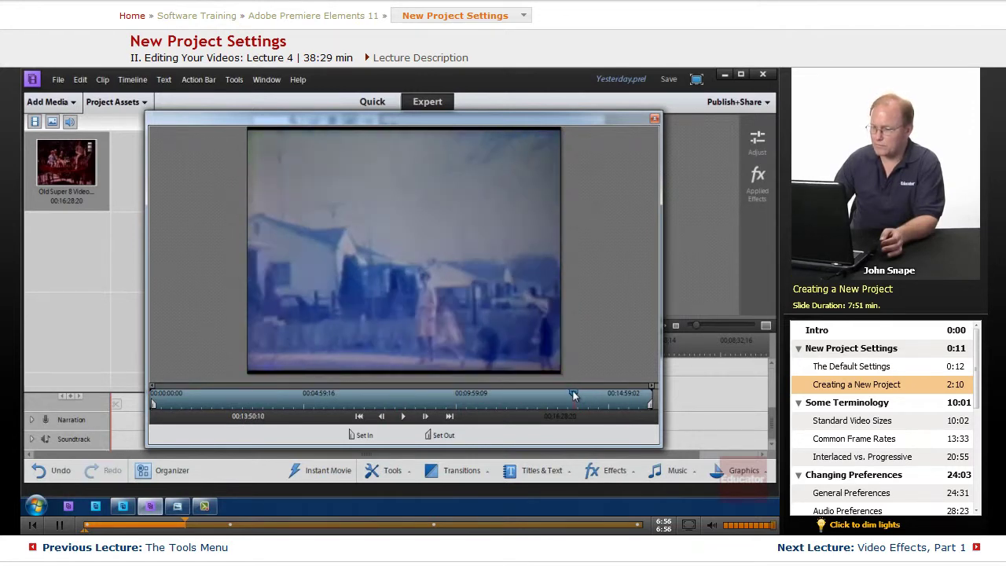
drag(574, 396, 564, 400)
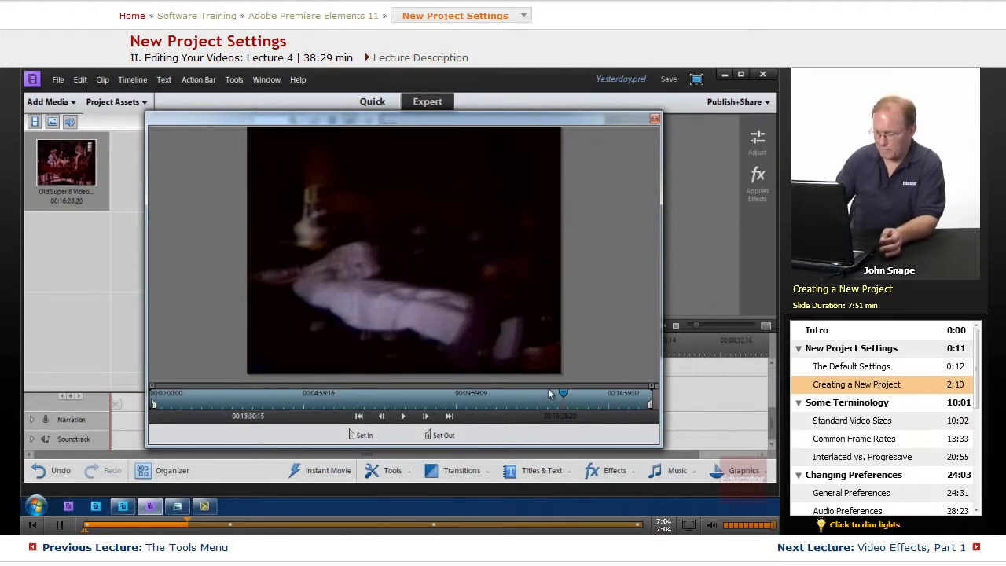
key(Right)
key(Right)
key(Right)
key(Right)
key(Right)
key(Right)
key(Right)
key(Right)
key(Right)
key(Right)
key(Right)
key(Right)
key(Right)
key(Right)
key(Right)
key(Right)
key(Right)
key(Right)
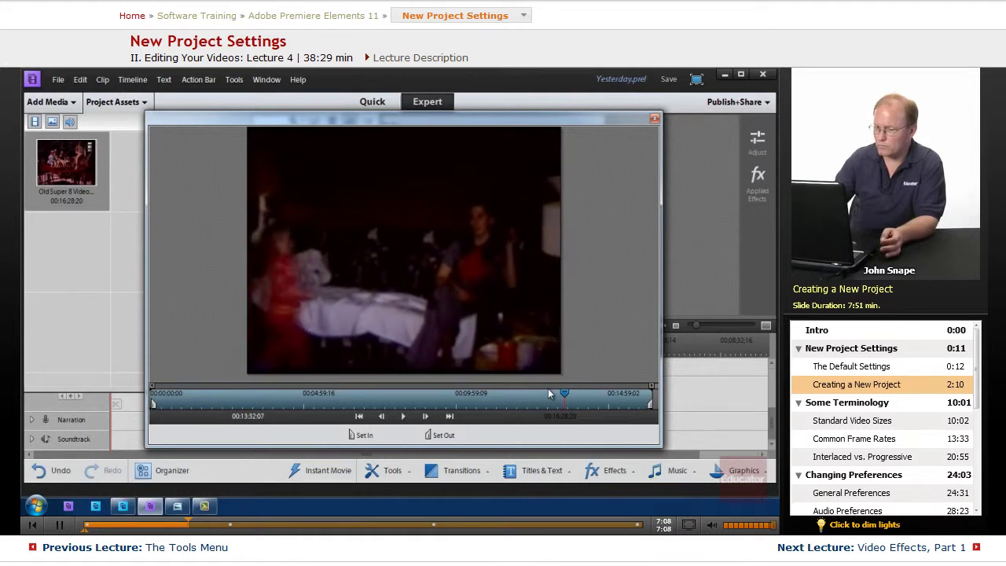
key(Right)
key(Right)
key(Right)
key(Right)
key(Right)
key(Right)
key(Right)
key(Right)
key(Right)
key(Right)
key(Right)
key(Right)
key(Right)
key(Right)
key(Right)
key(Right)
key(Right)
key(Right)
key(Right)
key(Right)
key(Right)
key(Right)
key(Right)
key(Right)
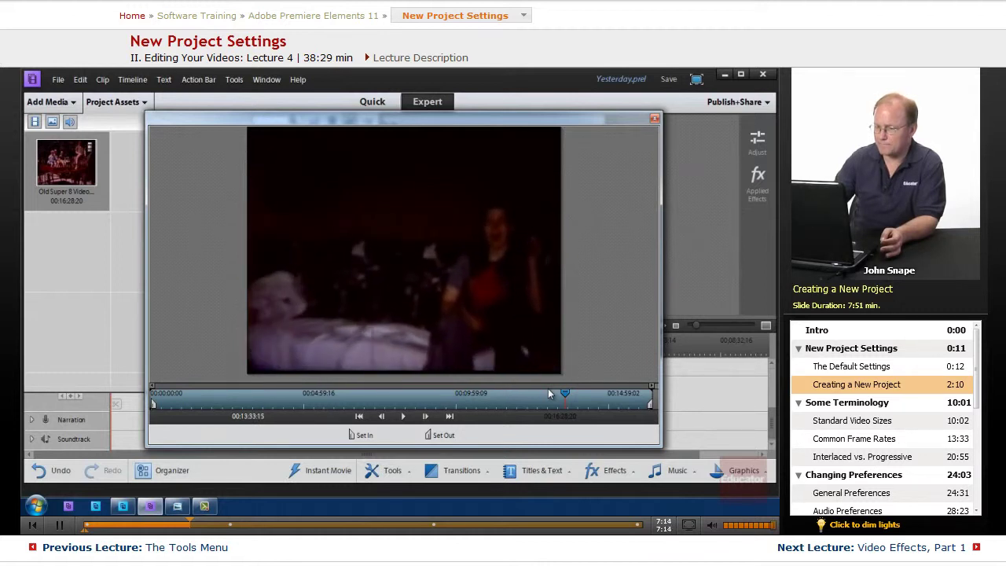